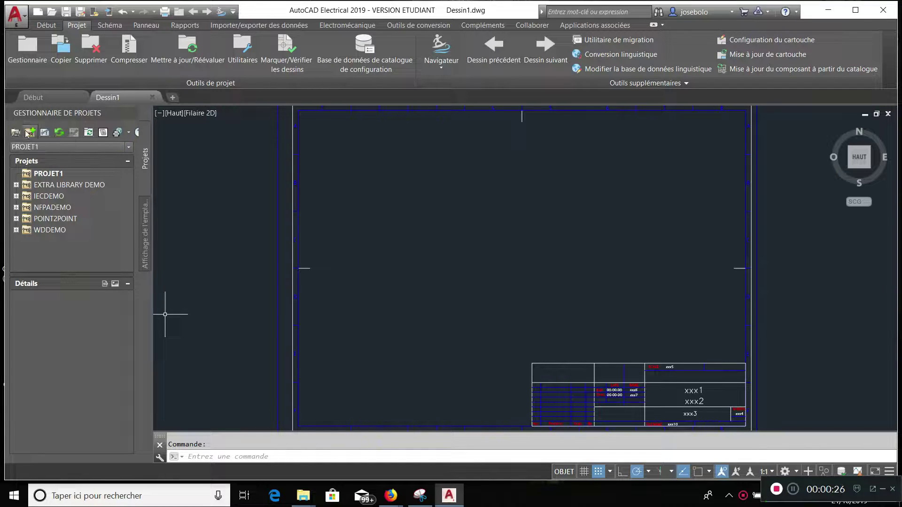
left_click(33, 175)
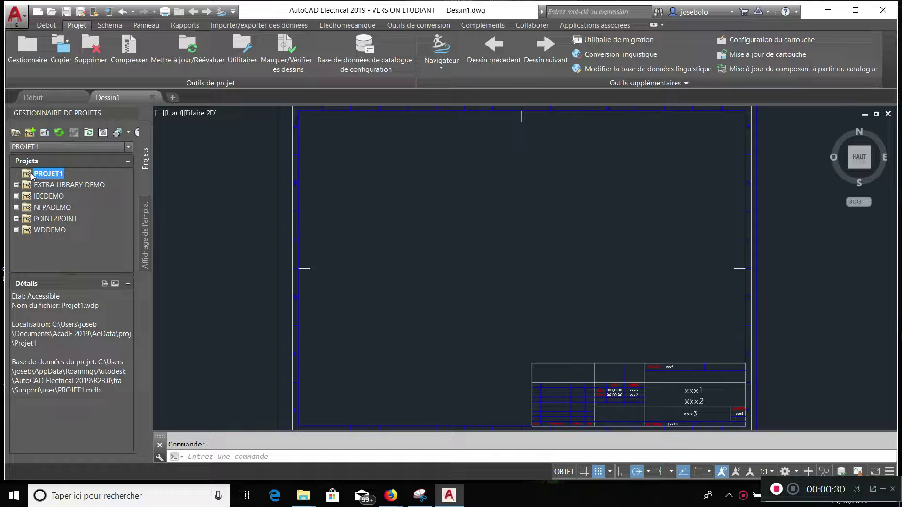
right_click(33, 175)
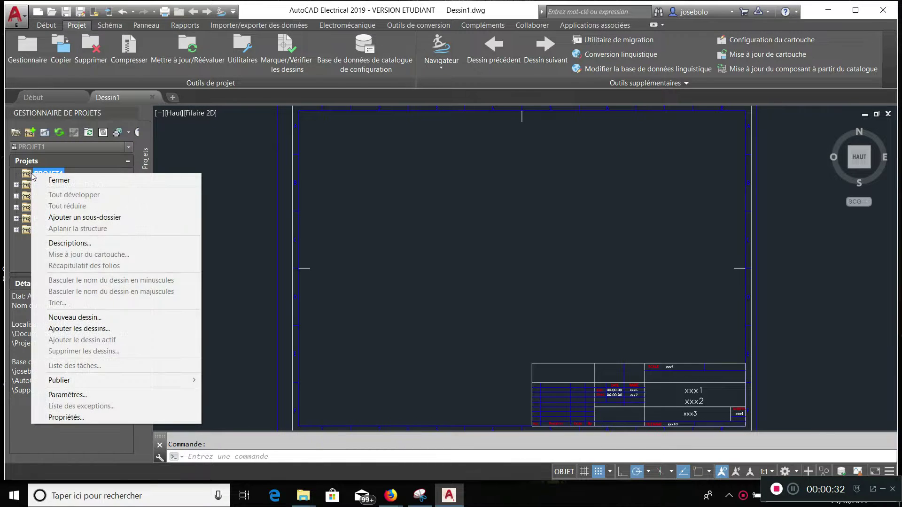
left_click(20, 215)
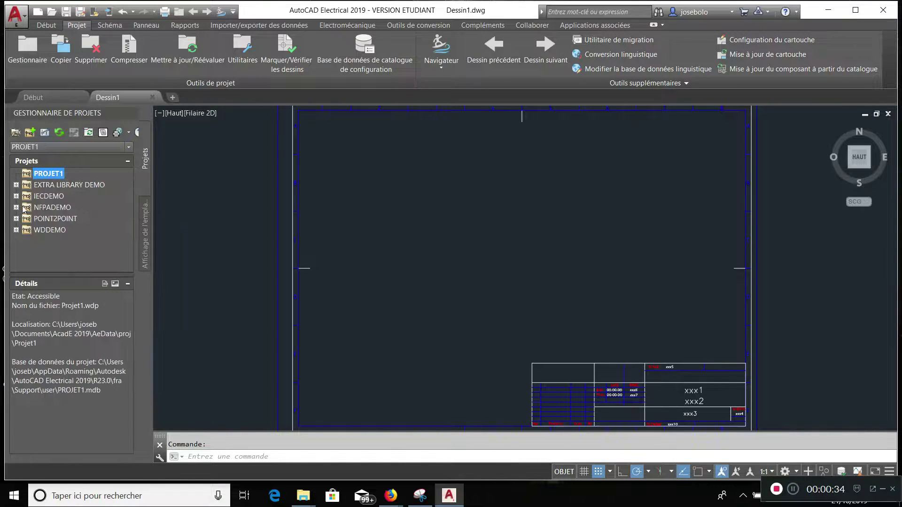
right_click(38, 207)
right_click(36, 196)
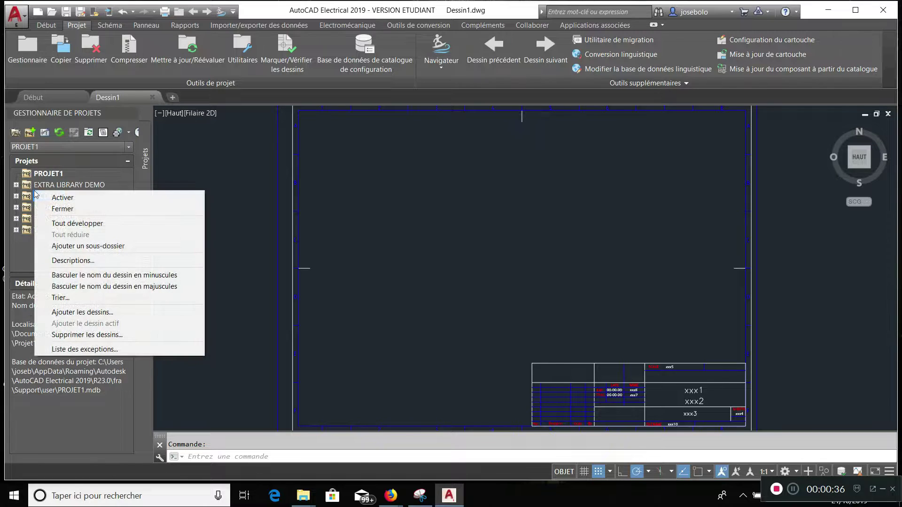
left_click(42, 176)
left_click(42, 176)
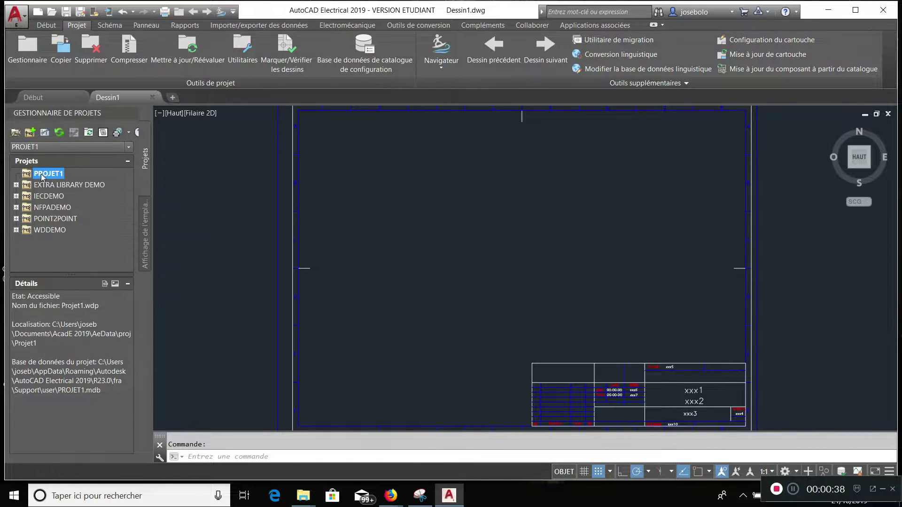
Start a new drawing in PROJET1 and name it Partie pussance pompe 1
right_click(34, 173)
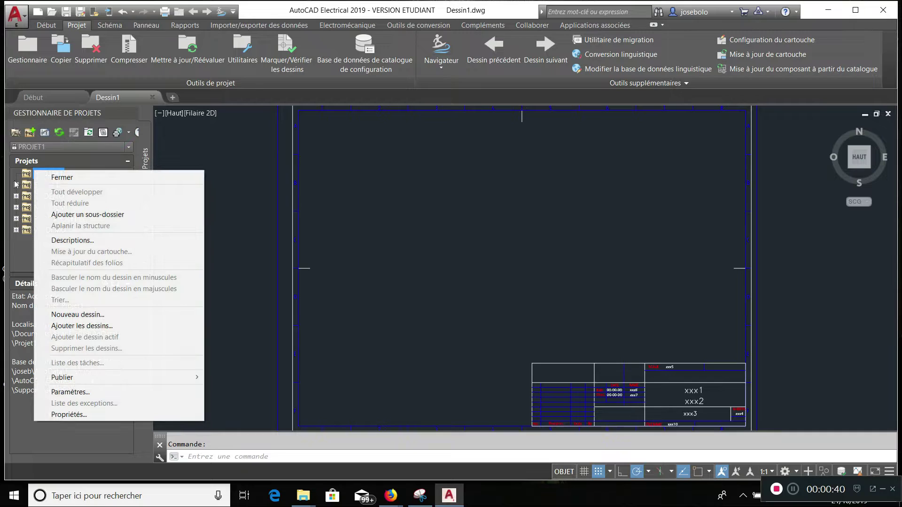
left_click(122, 315)
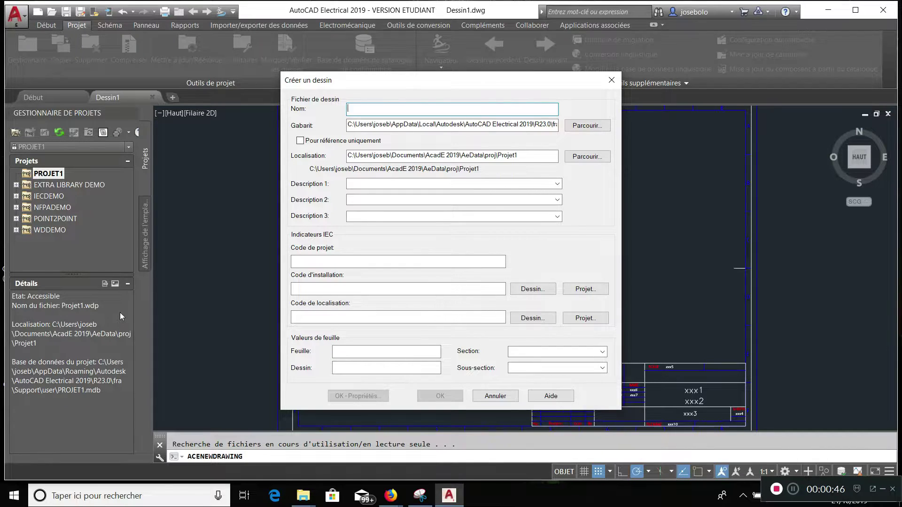
left_click_drag(500, 84, 419, 90)
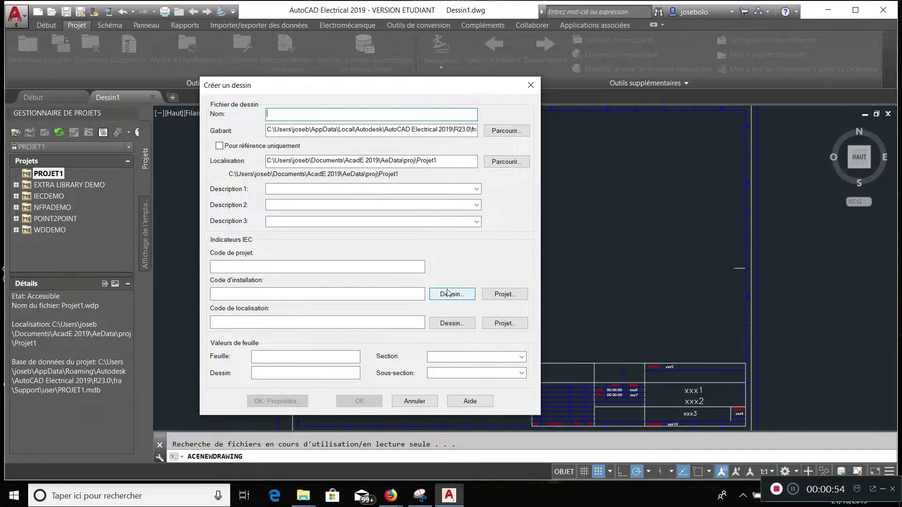
type("Partie pussance")
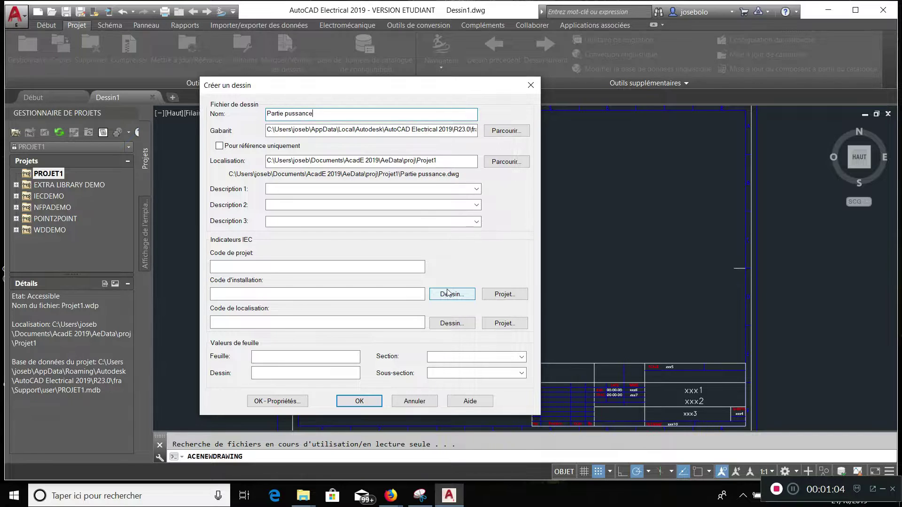
type(" pompe 1")
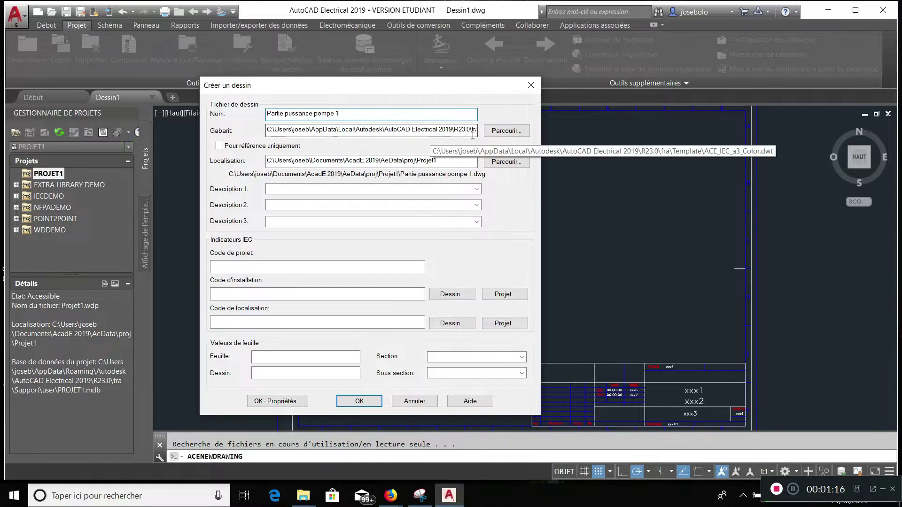
left_click(502, 133)
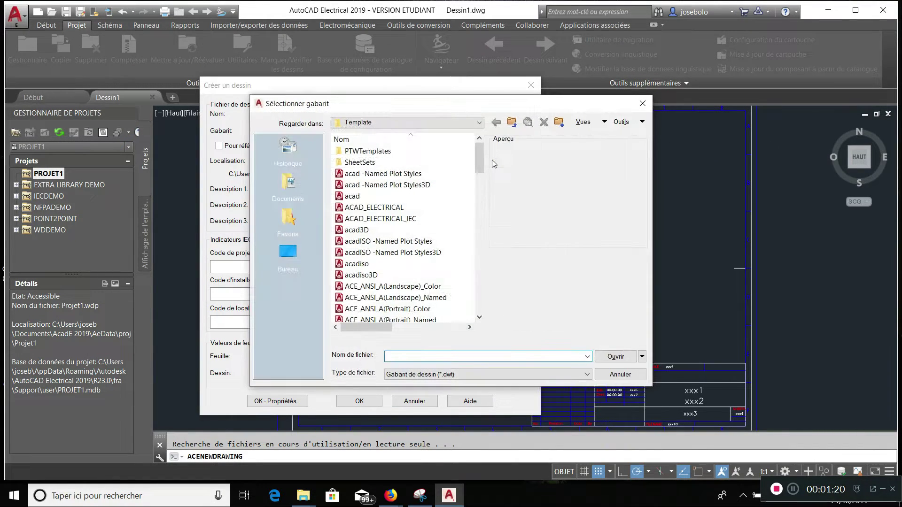
mouse_move(482, 160)
left_mouse_down()
mouse_move(484, 267)
mouse_move(484, 175)
left_mouse_up()
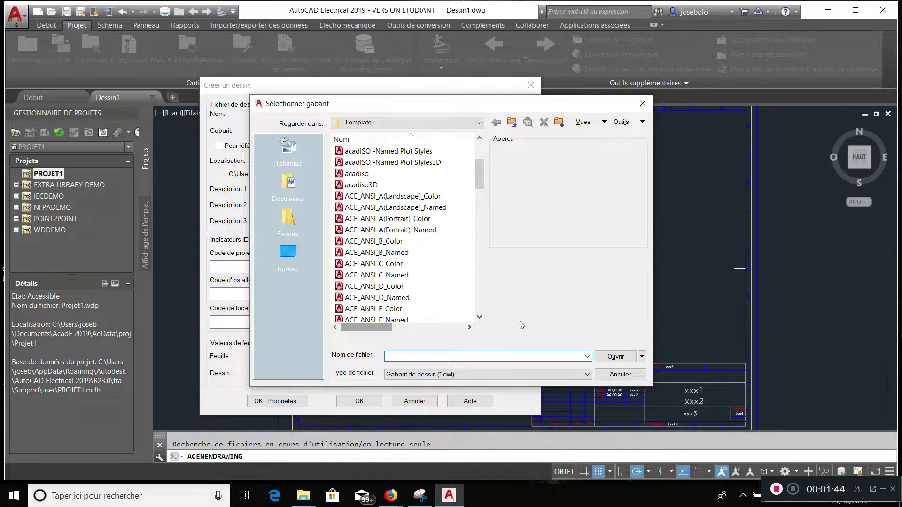
left_click(643, 103)
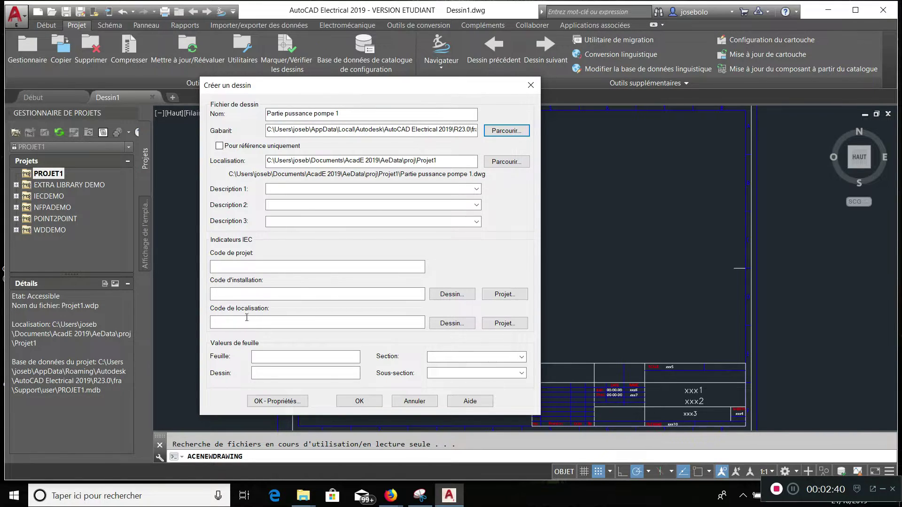
Fill in the IEC codes of the new drawing: project PROJ1, installation INST1 and location DIGN2
left_click(248, 270)
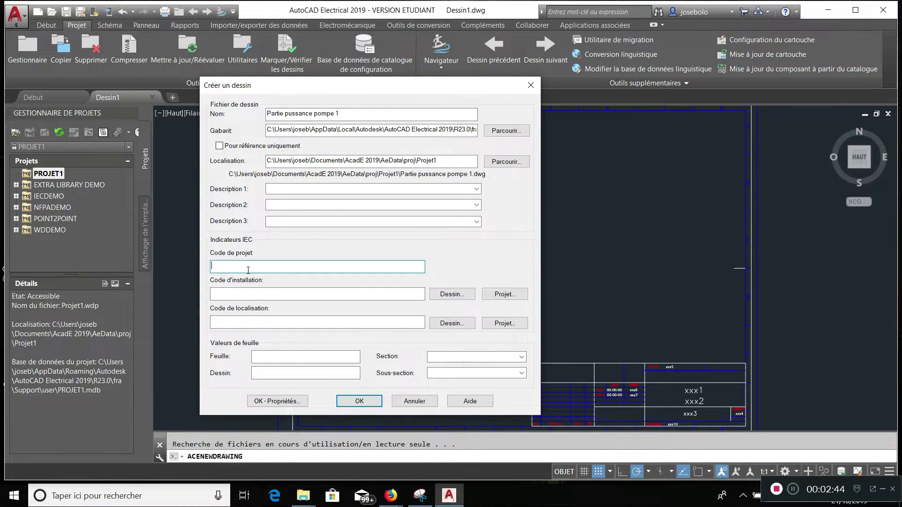
type("PROJ1")
left_click(271, 293)
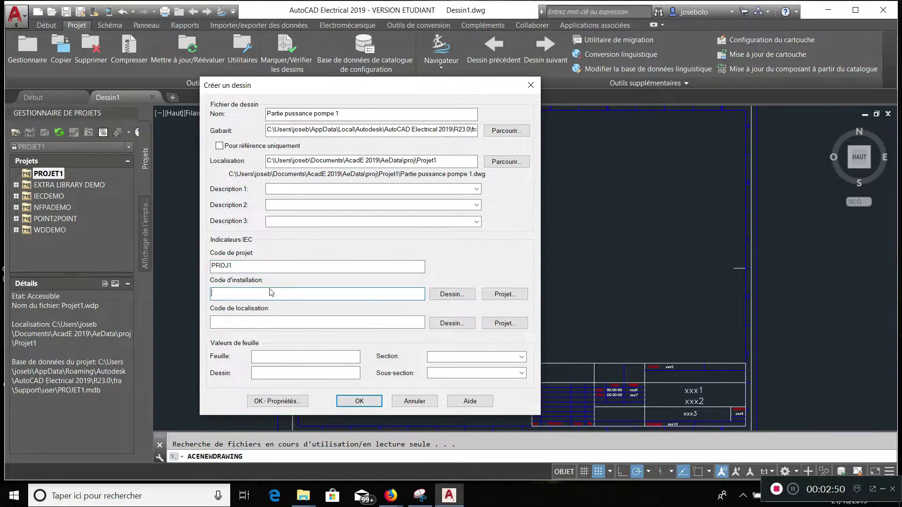
type("INST1")
left_click(239, 325)
type("DI")
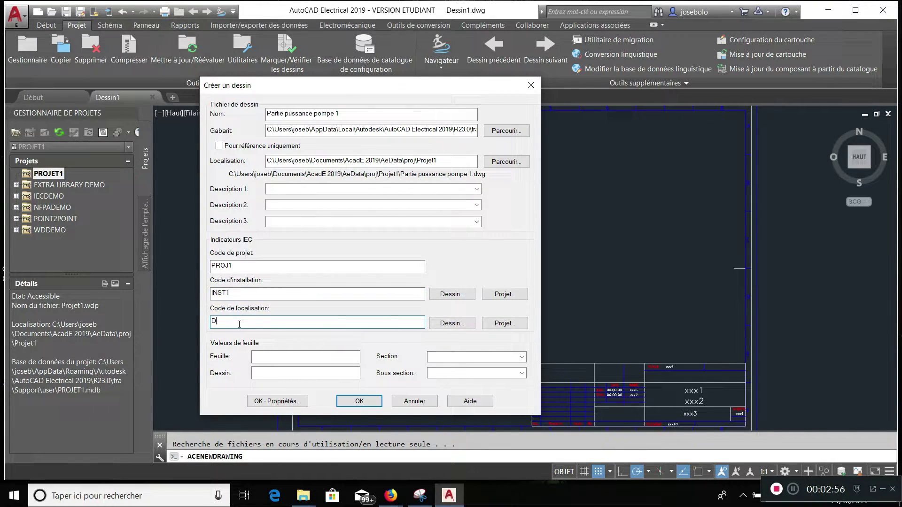
type("GN2")
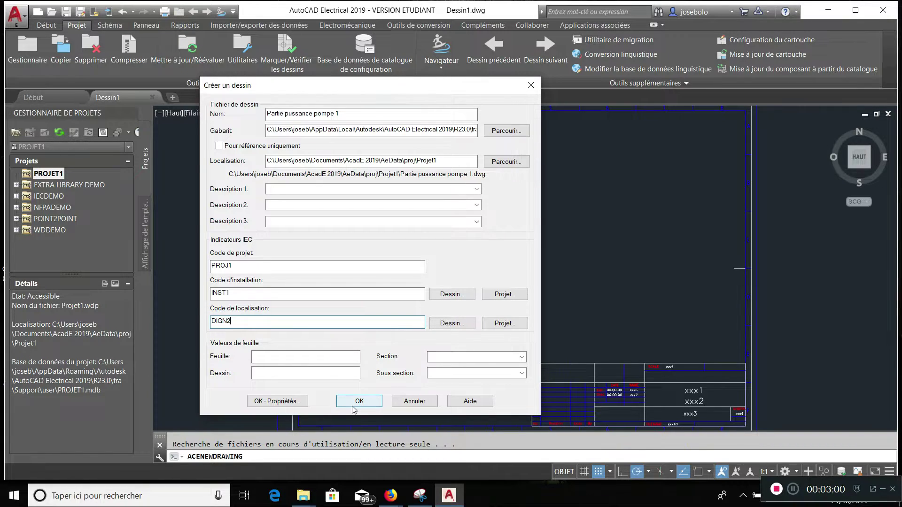
Set both sheet and drawing values to 1, then create the drawing with the project defaults applied and its properties opened
left_click(302, 358)
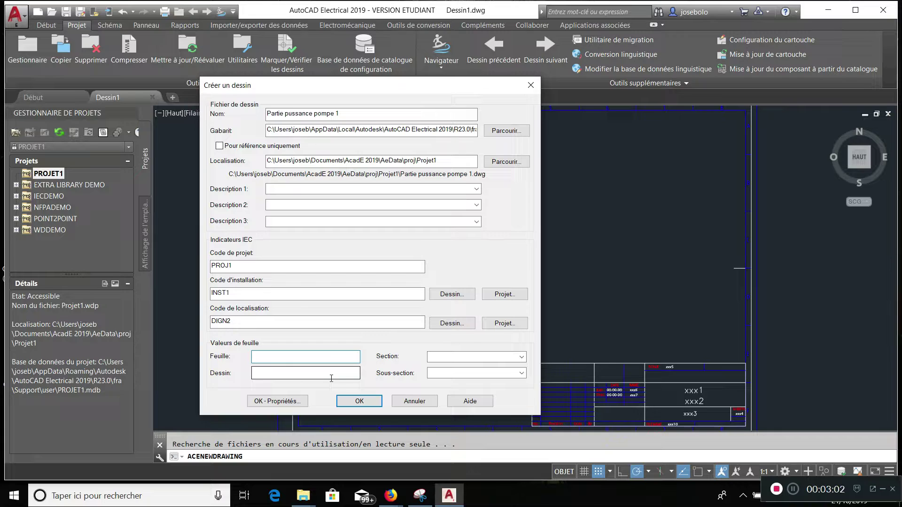
left_click(285, 373)
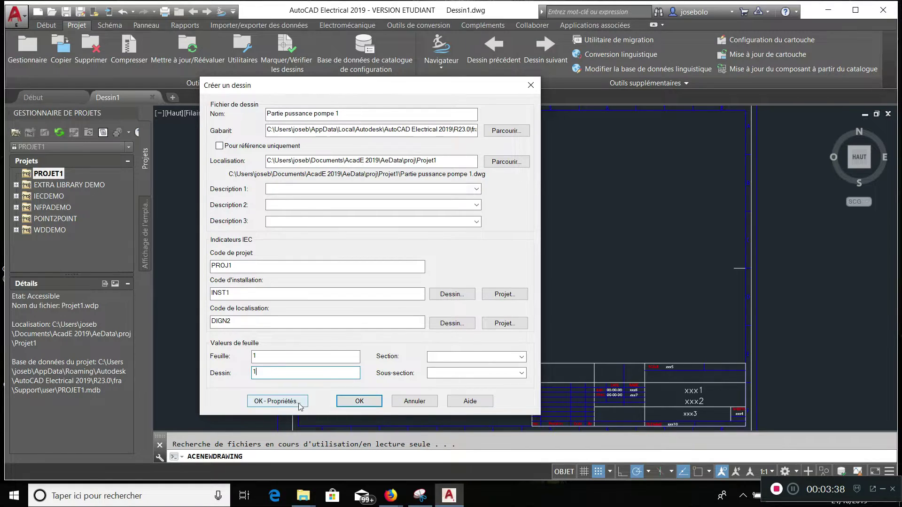
left_click(277, 402)
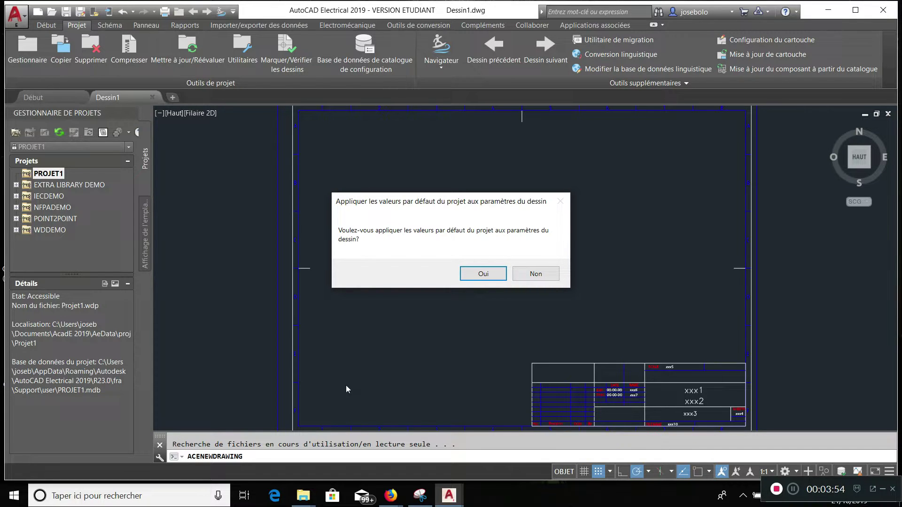
left_click(477, 276)
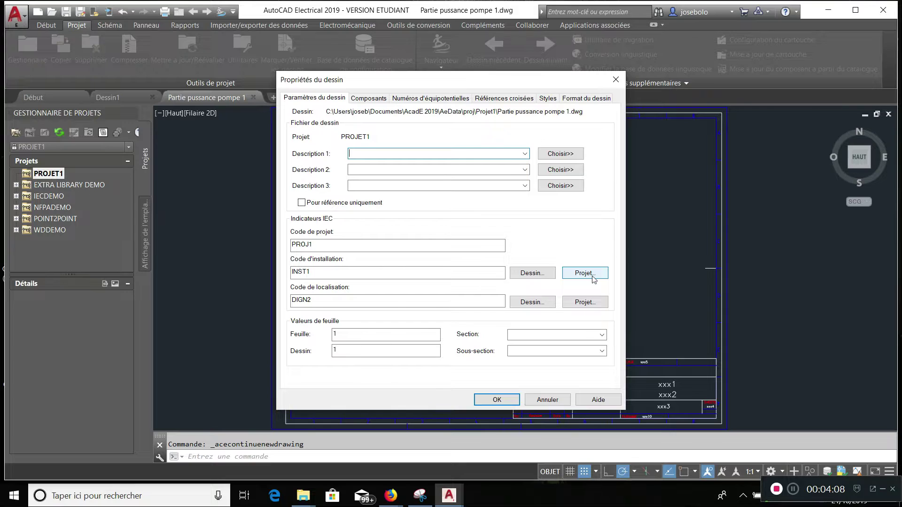
Set the drawing's three descriptions to Partie puissance pompe1, BatB and relevage, and expand PROJET1 to select the new drawing
type("Partie puissance pompe1")
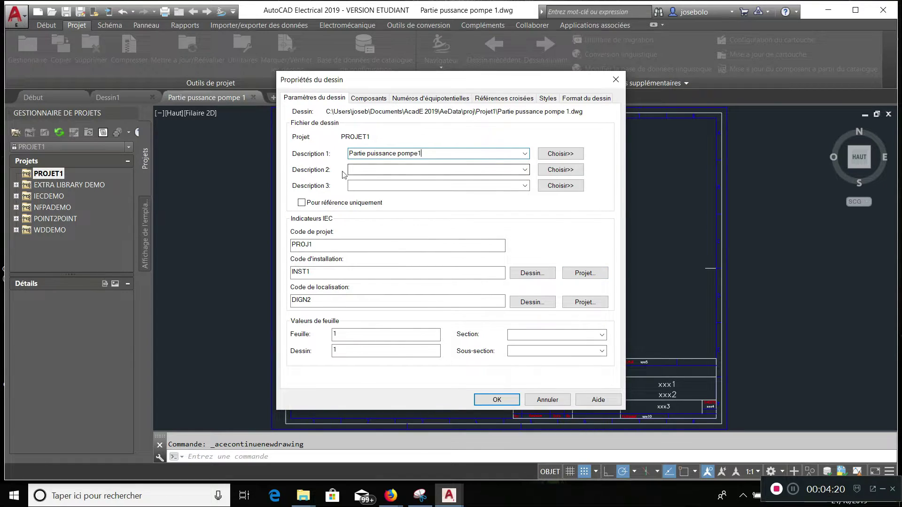
left_click(371, 169)
type("Bat")
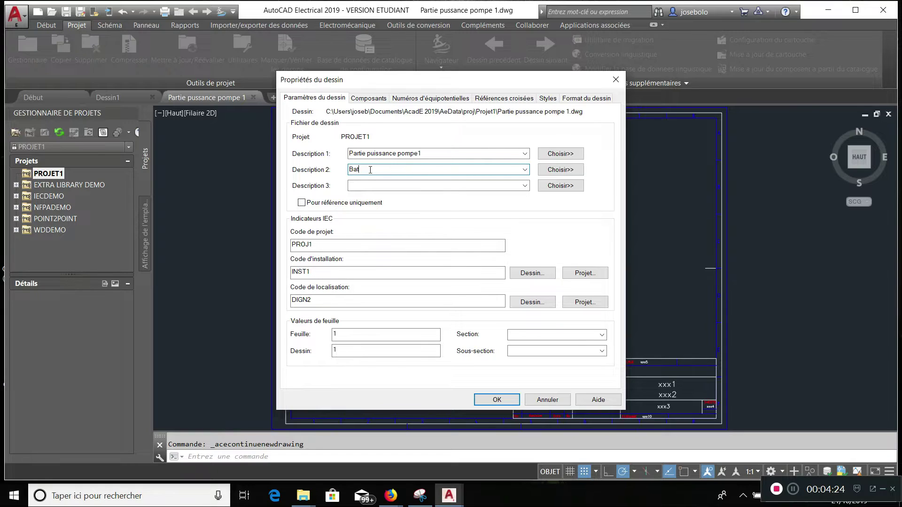
type("B")
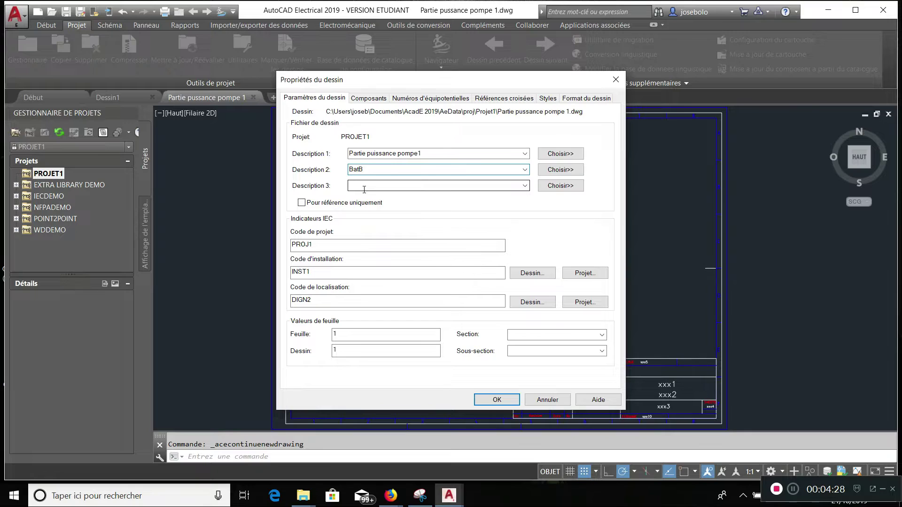
left_click(364, 188)
type("relevage")
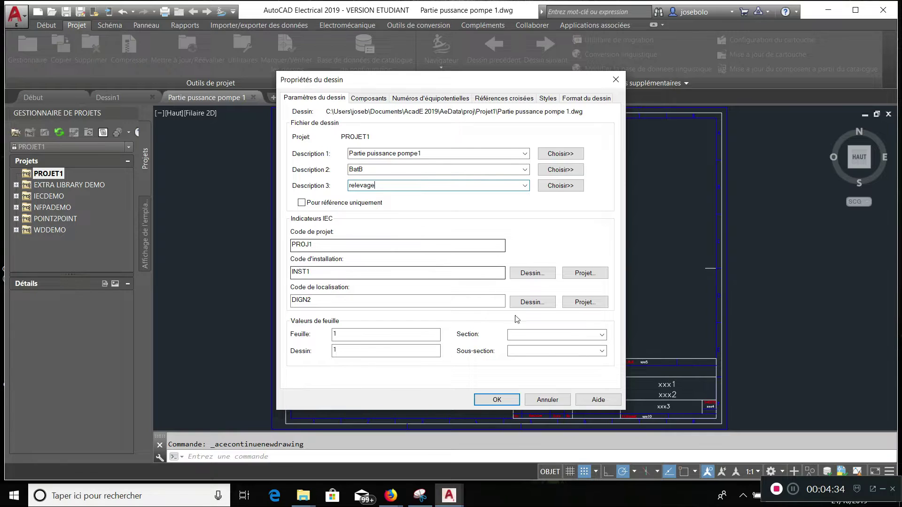
left_click(495, 401)
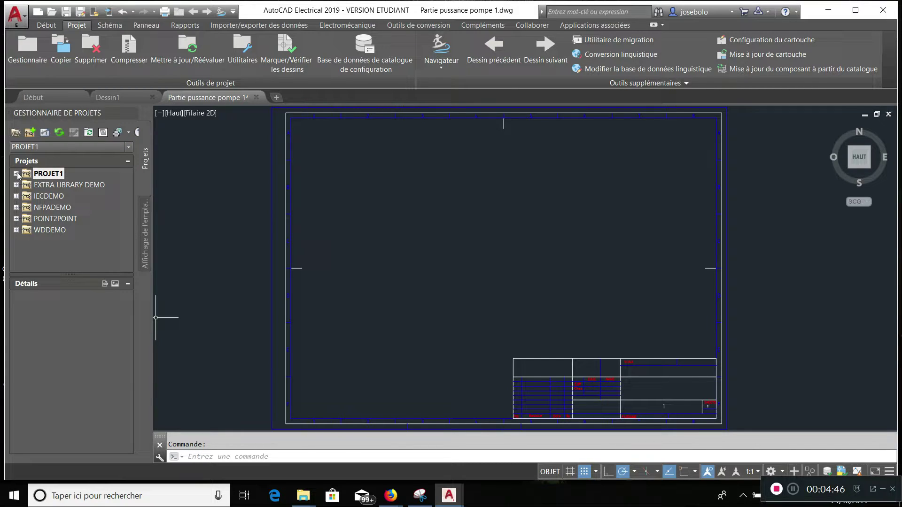
left_click(16, 174)
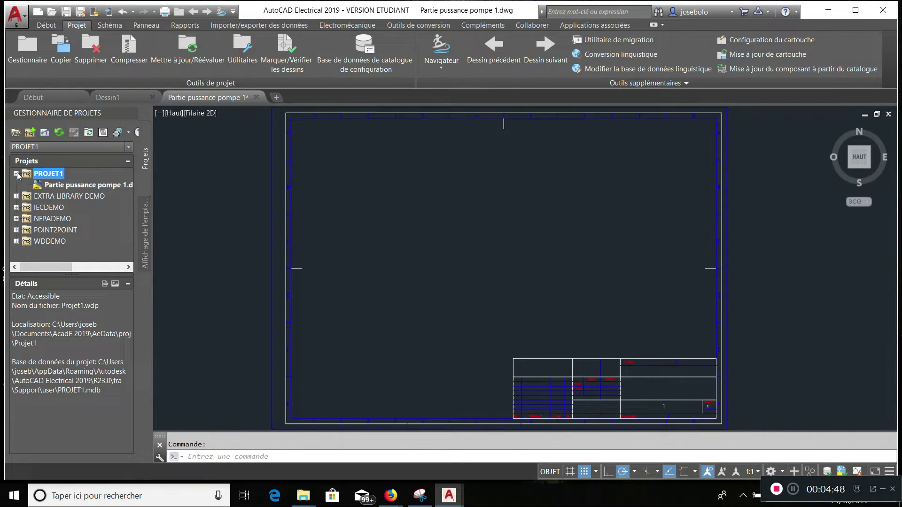
left_click(40, 188)
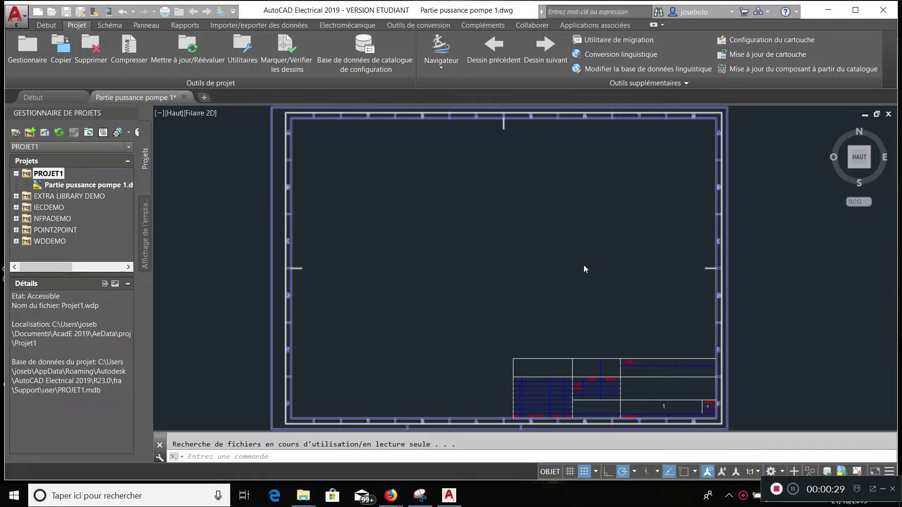
Start adding existing drawings to PROJET1 and browse from Documents to Acade 2018\AeData\Proj\Projet01
right_click(31, 174)
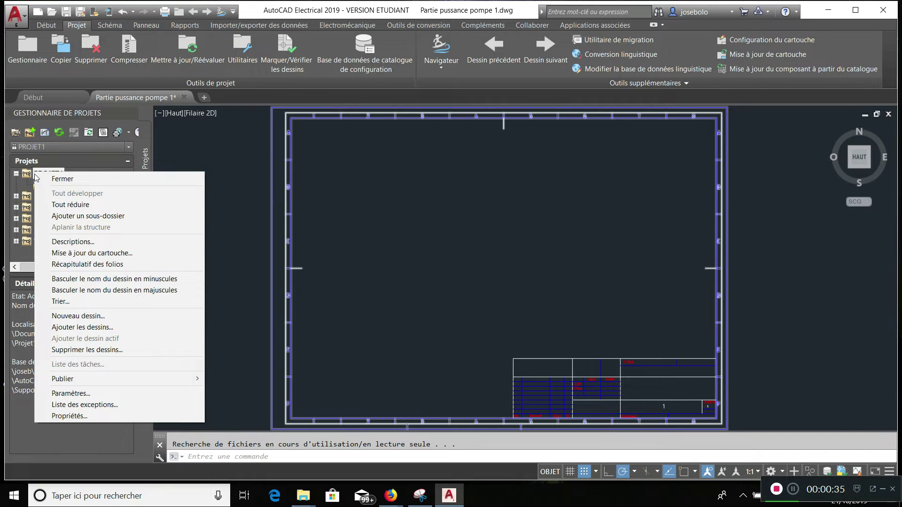
left_click(108, 329)
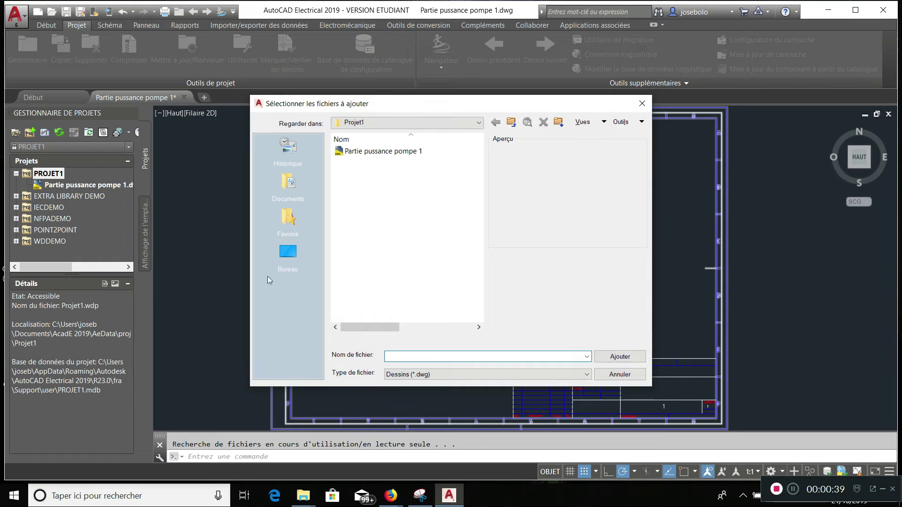
left_click(479, 123)
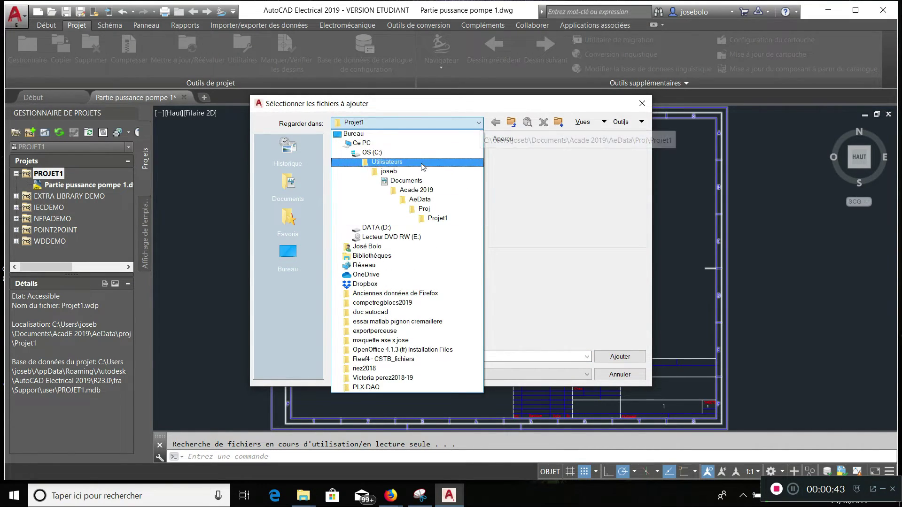
left_click(405, 183)
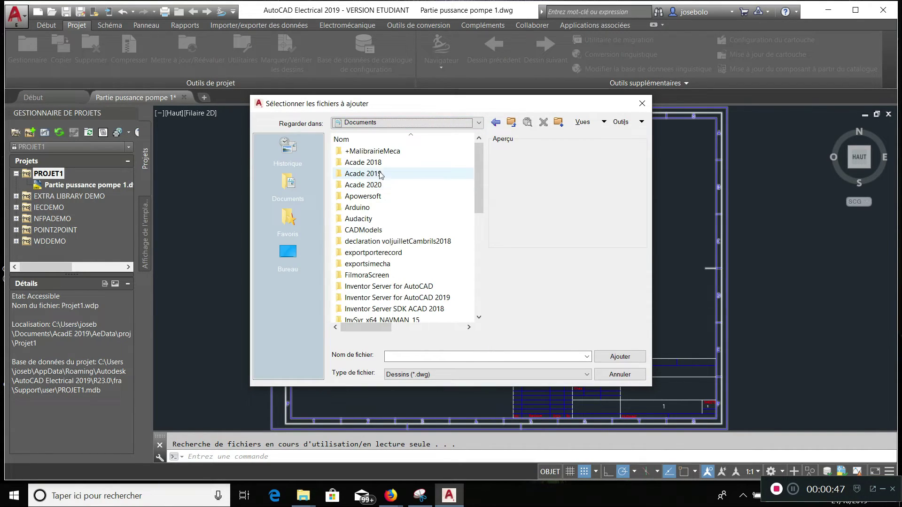
double_click(379, 163)
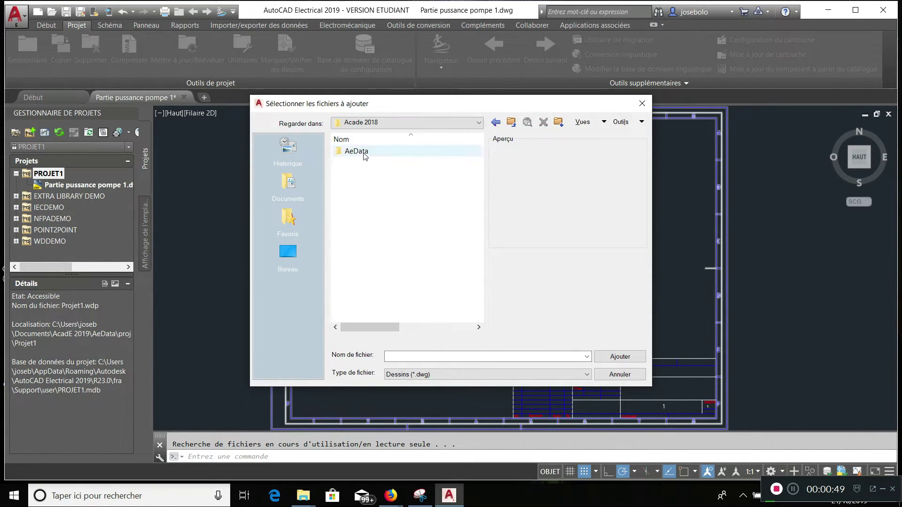
double_click(365, 153)
double_click(353, 163)
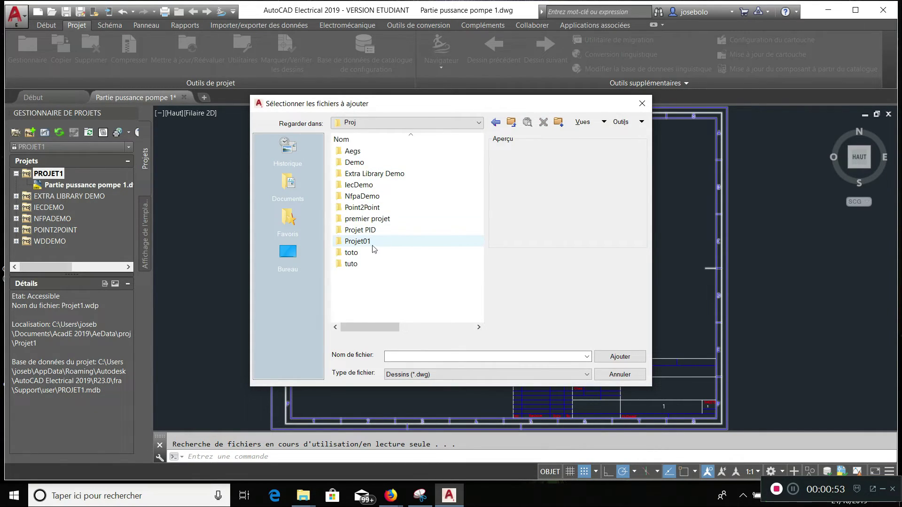
double_click(369, 242)
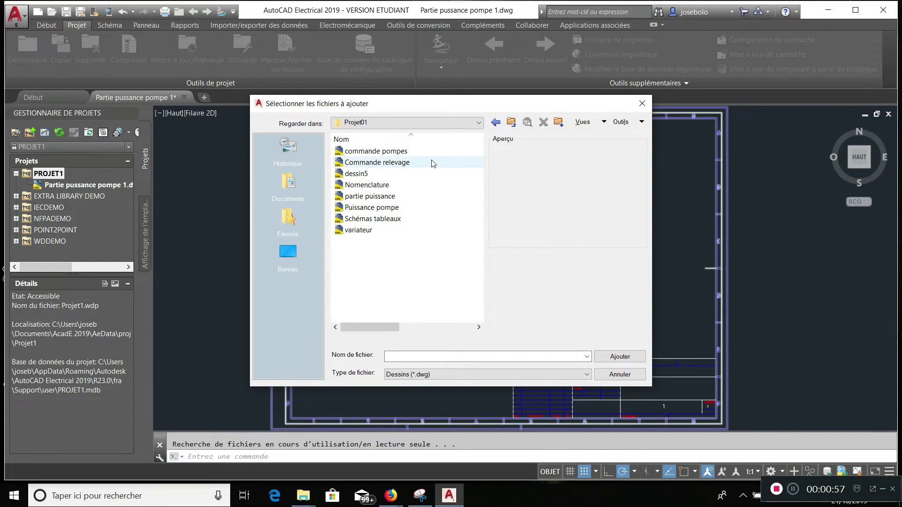
Add the commande pompes drawing to PROJET1 with the project default values applied, and select it in the project
left_click(402, 152)
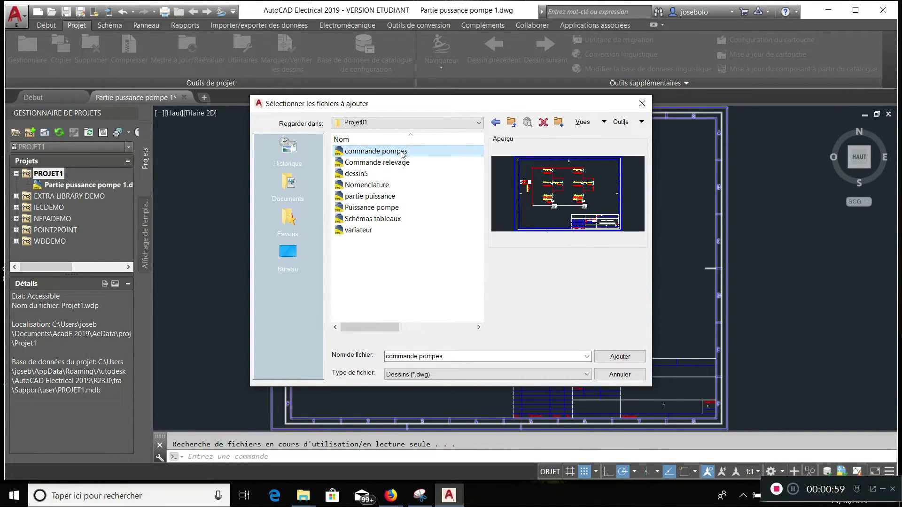
left_click(628, 356)
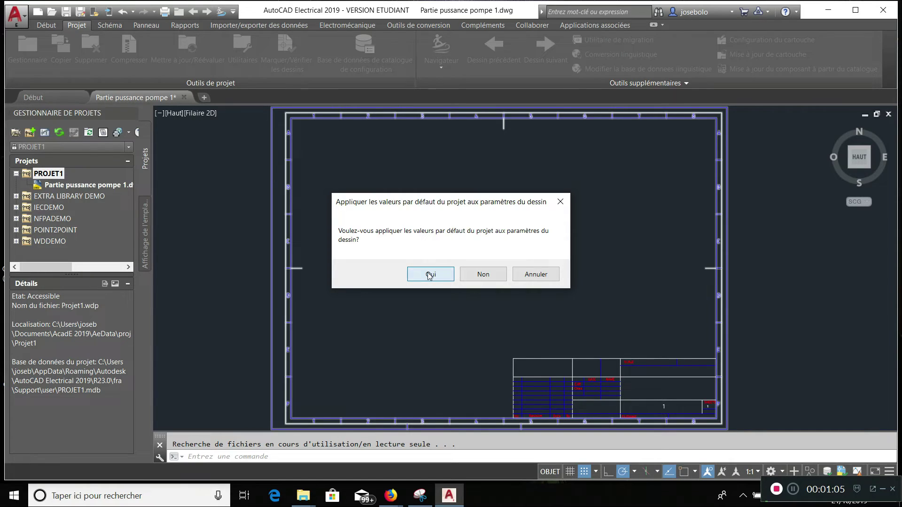
left_click(429, 274)
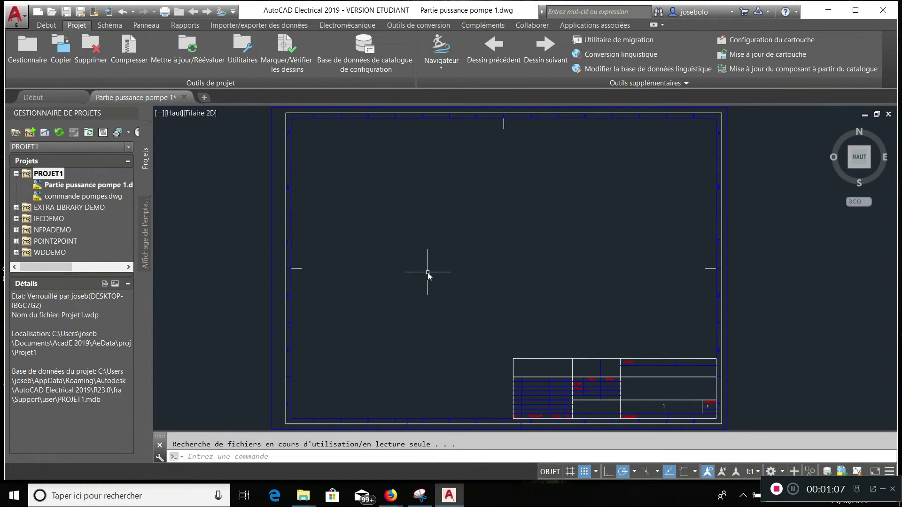
left_click(44, 199)
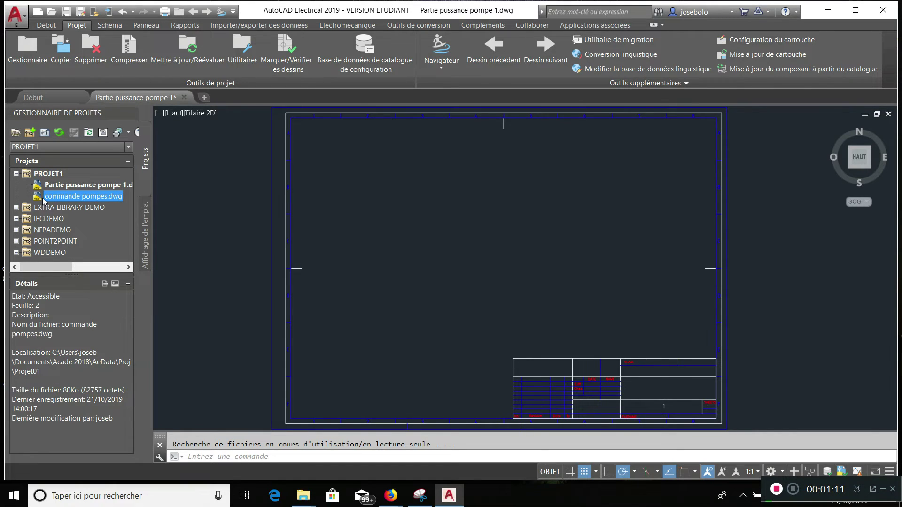